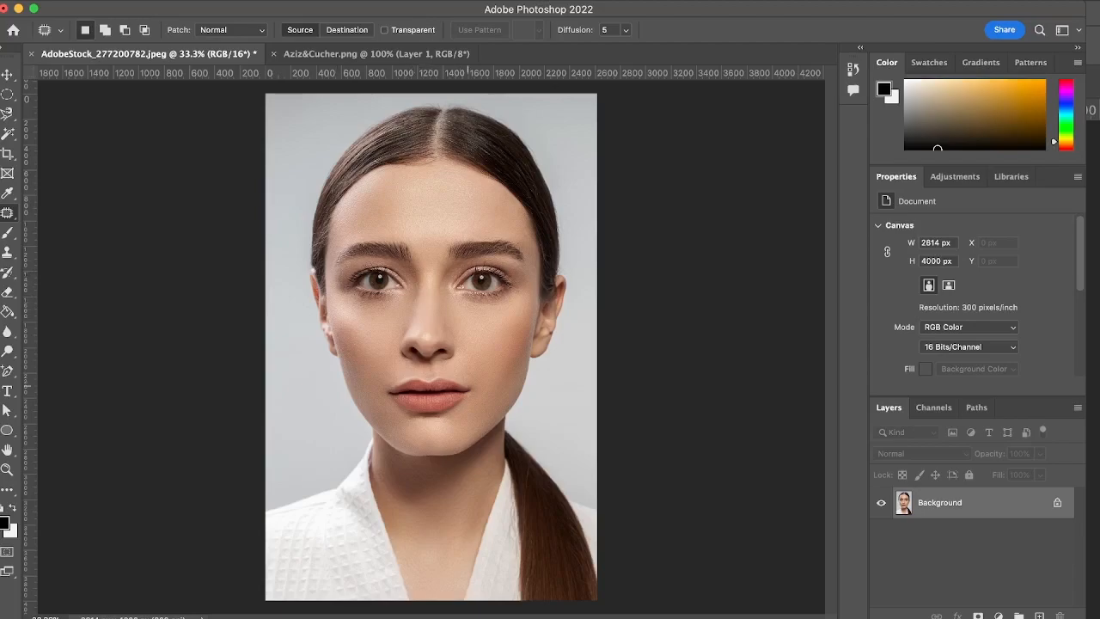
# Step: Consult the Aziz&Cucher.png reference and patch over the portrait's mouth with skin sampled from the forehead
pyautogui.click(376, 54)
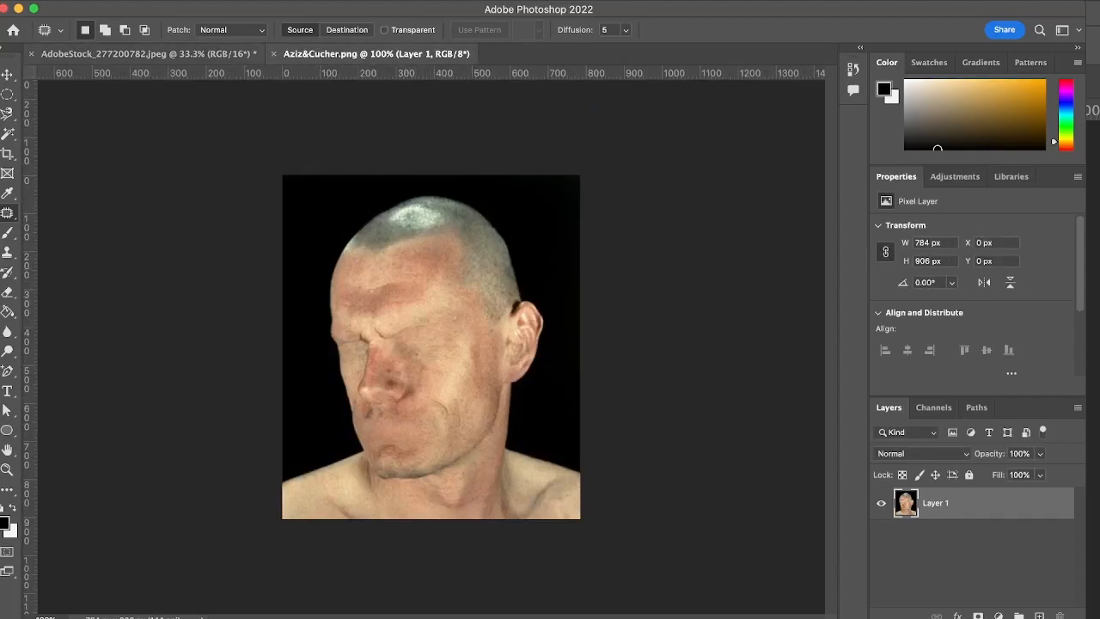
pyautogui.click(147, 53)
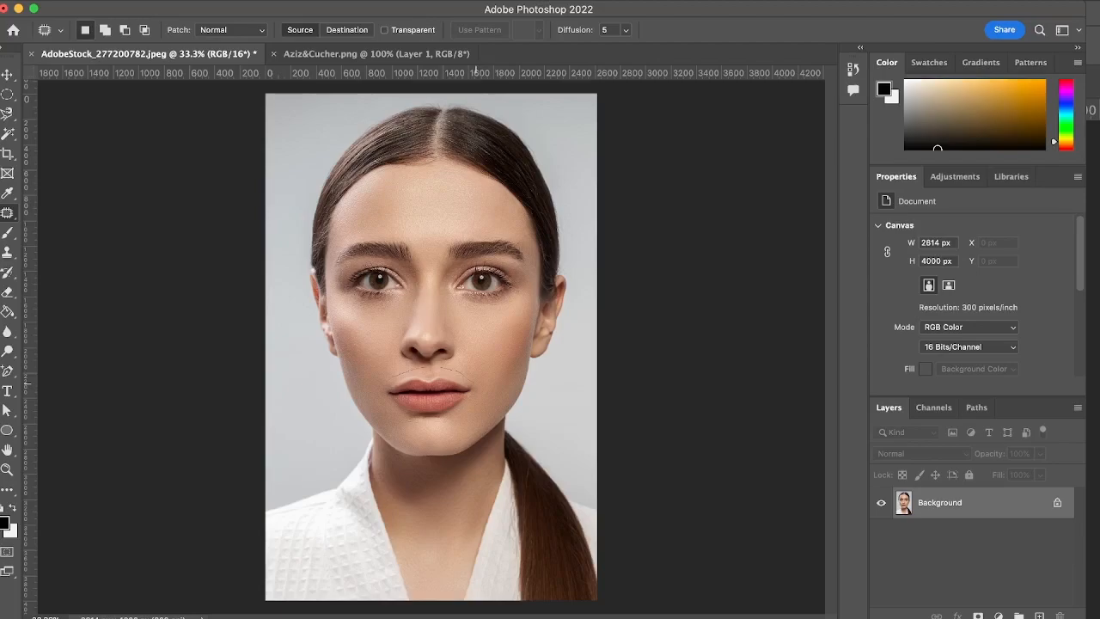
pyautogui.moveTo(476, 384); pyautogui.dragTo(476, 383)
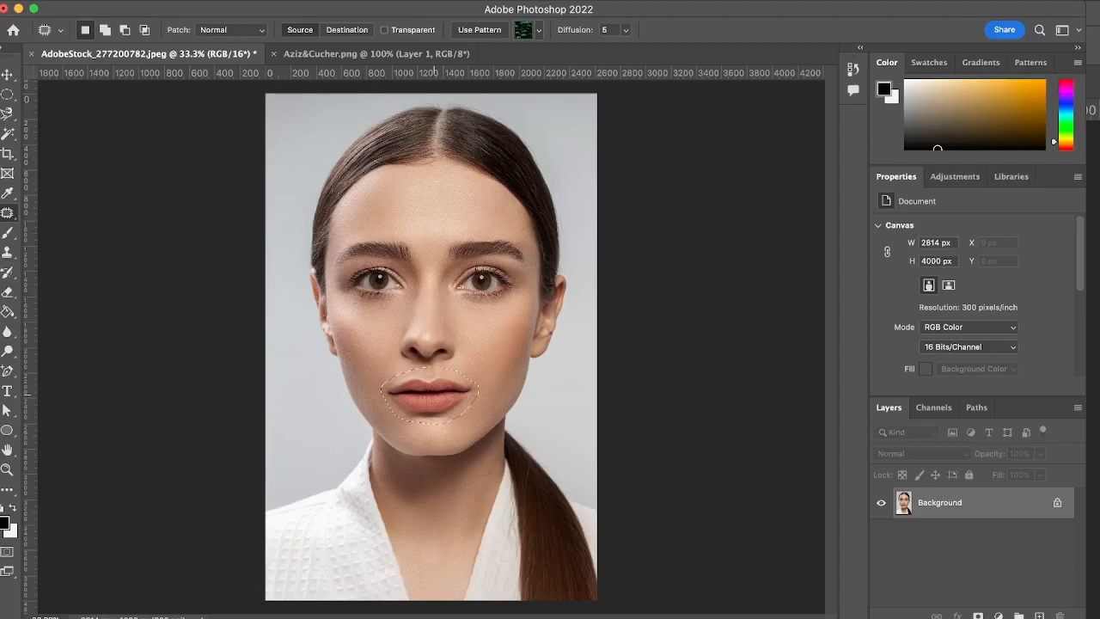
pyautogui.moveTo(430, 395); pyautogui.dragTo(432, 206)
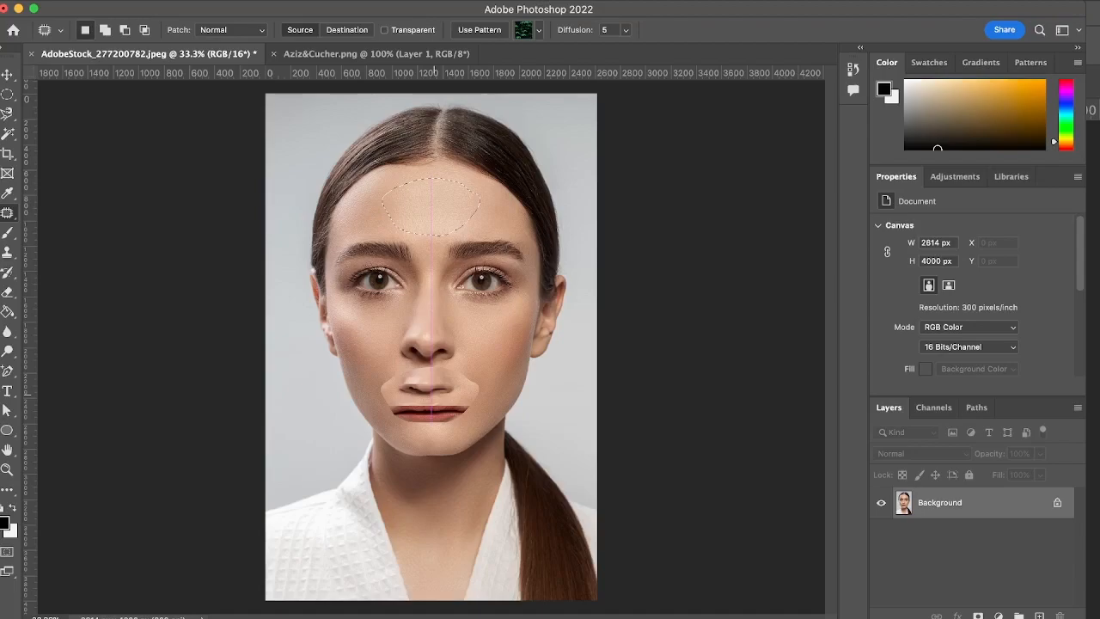
pyautogui.moveTo(431, 206)
pyautogui.mouseDown()
pyautogui.moveTo(473, 267)
pyautogui.moveTo(488, 339)
pyautogui.moveTo(472, 262)
pyautogui.moveTo(431, 212)
pyautogui.mouseUp()
pyautogui.moveTo(431, 206); pyautogui.dragTo(431, 207)
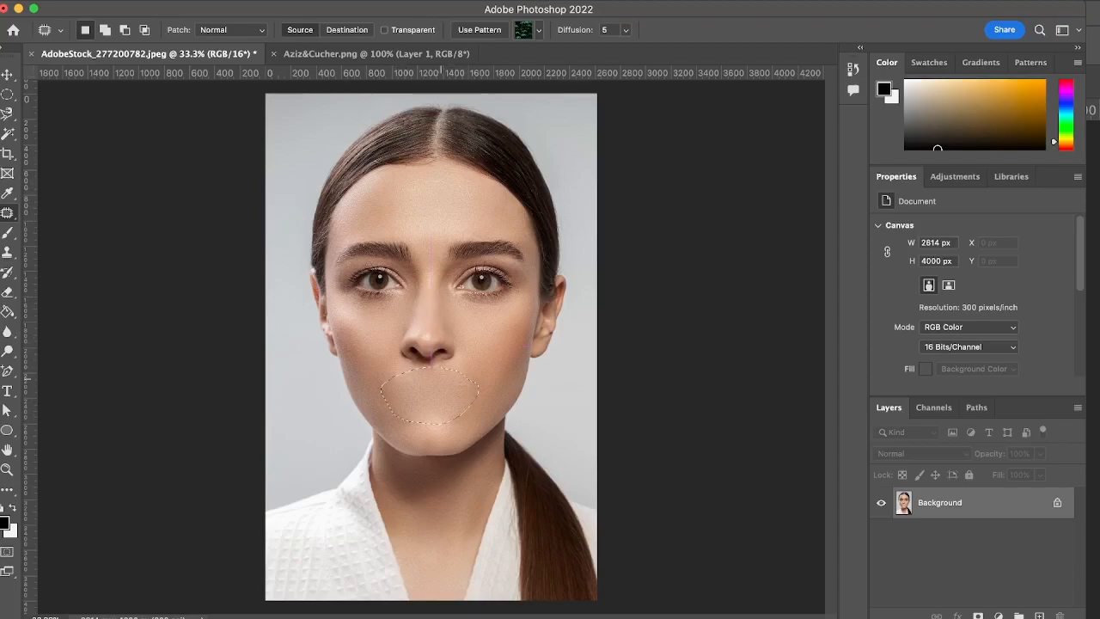
pyautogui.press('super+d')
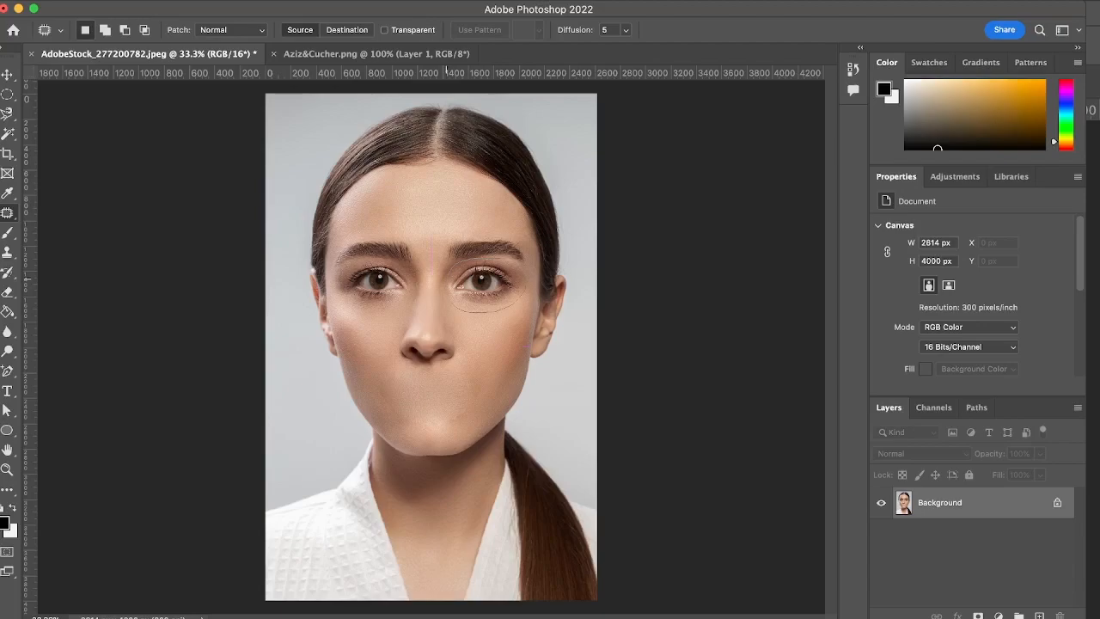
# Step: Patch over both eyes with nearby facial skin, starting with the right-hand eye, and clear each selection
pyautogui.moveTo(446, 280); pyautogui.dragTo(448, 281)
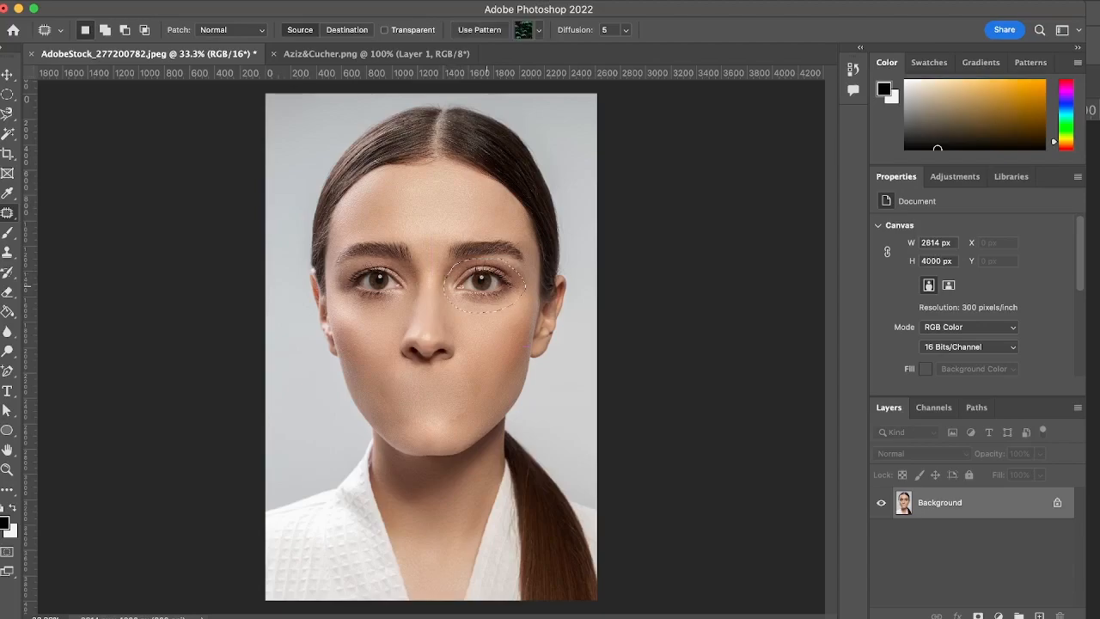
pyautogui.moveTo(484, 283); pyautogui.dragTo(492, 334)
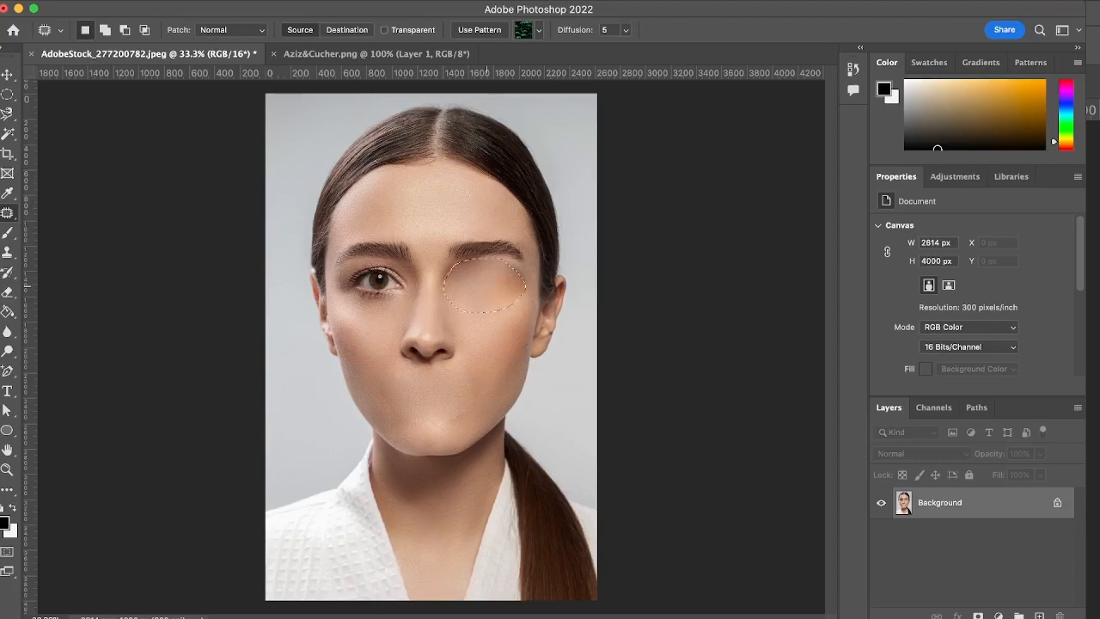
pyautogui.press('super+d')
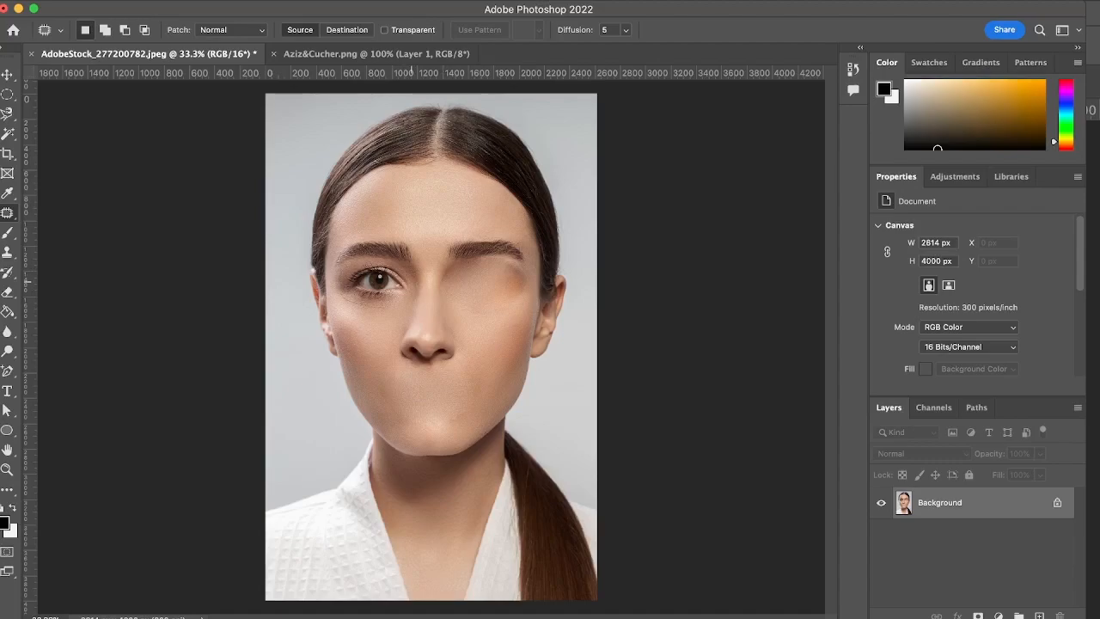
pyautogui.moveTo(412, 282)
pyautogui.mouseDown()
pyautogui.moveTo(381, 281)
pyautogui.moveTo(377, 302)
pyautogui.mouseUp()
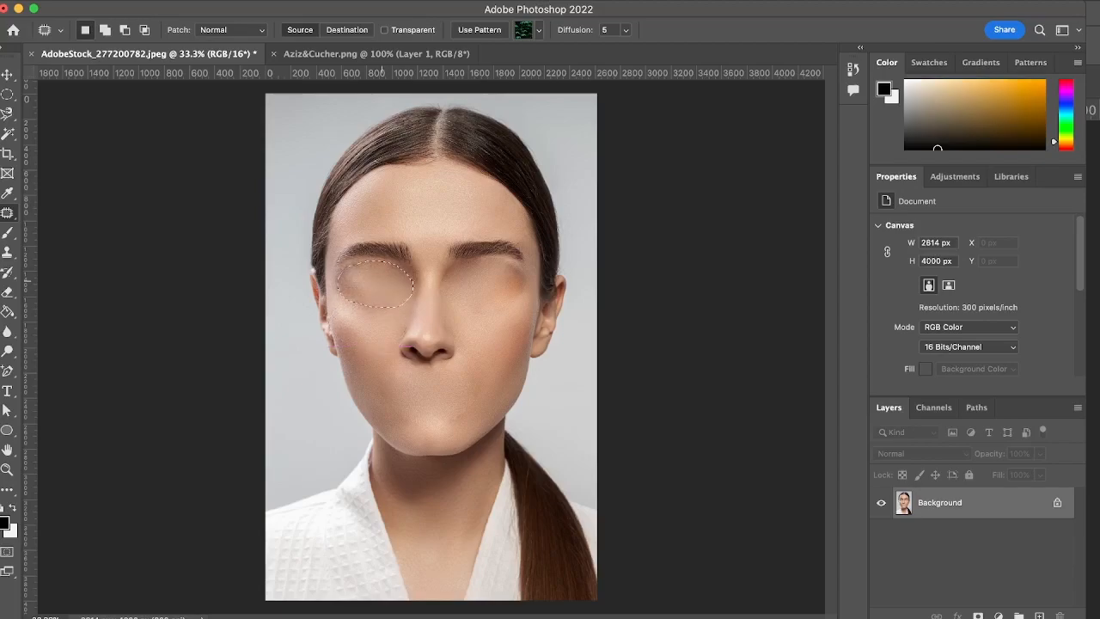
pyautogui.hotkey('ctrl', 'd')
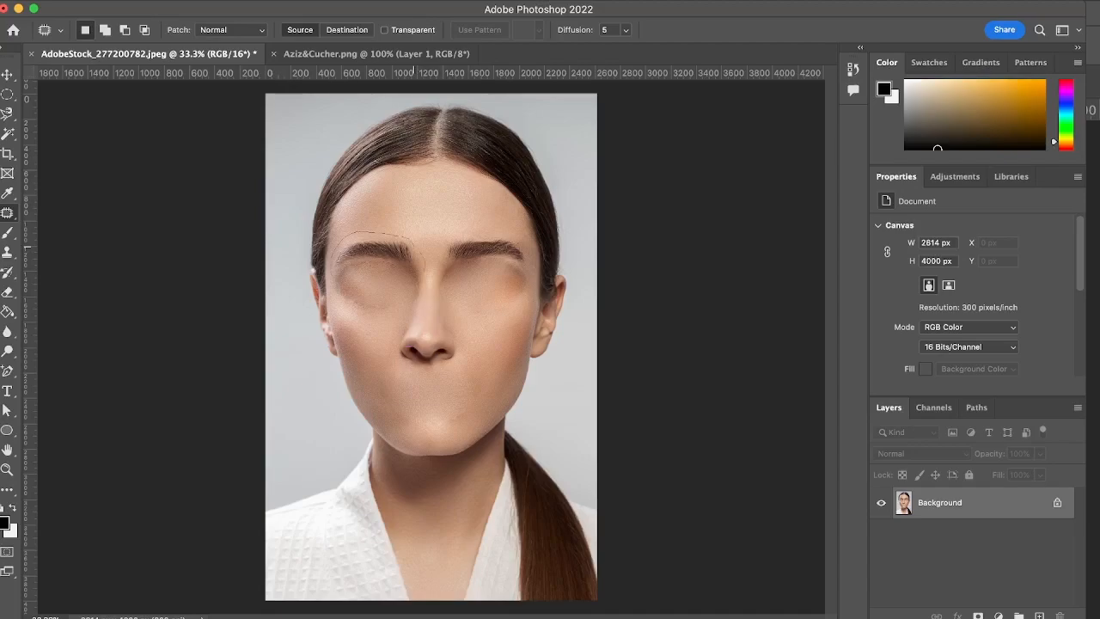
# Step: Patch over both eyebrows with skin sampled from the forehead, clearing each selection
pyautogui.moveTo(336, 262)
pyautogui.mouseDown()
pyautogui.moveTo(413, 247)
pyautogui.moveTo(410, 199)
pyautogui.mouseUp()
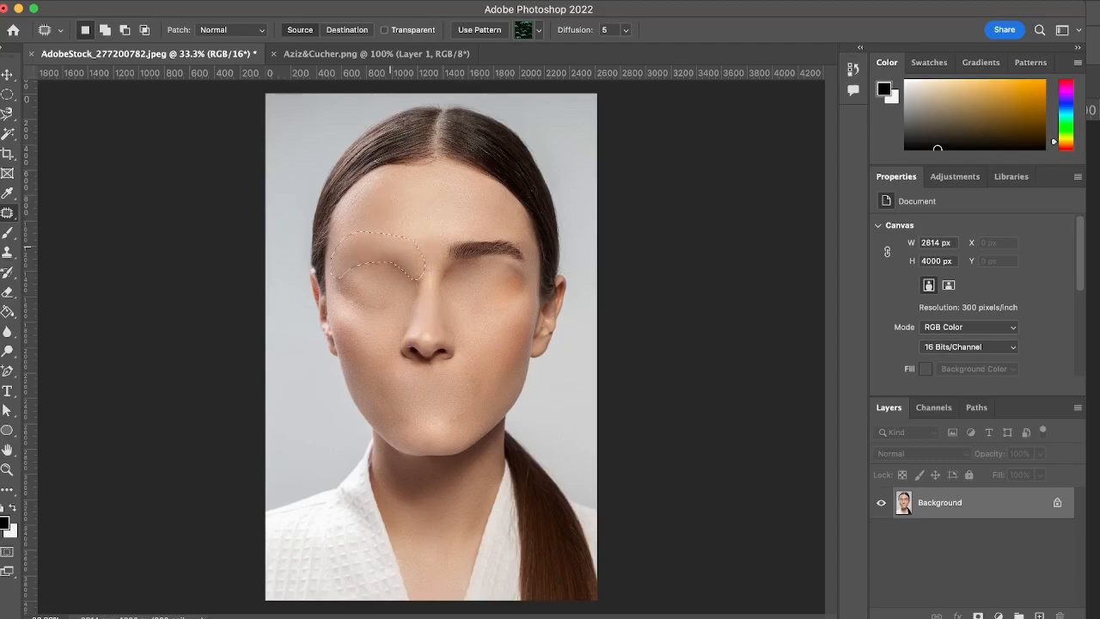
pyautogui.hotkey('ctrl', 'd')
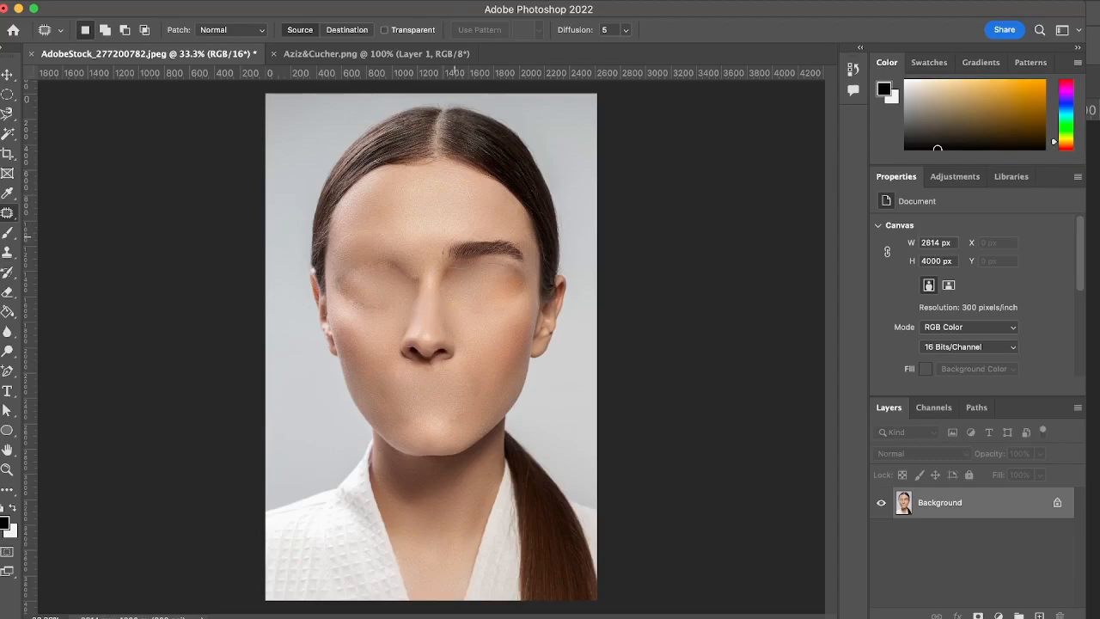
pyautogui.moveTo(444, 252)
pyautogui.mouseDown()
pyautogui.moveTo(464, 268)
pyautogui.moveTo(529, 273)
pyautogui.moveTo(526, 245)
pyautogui.mouseUp()
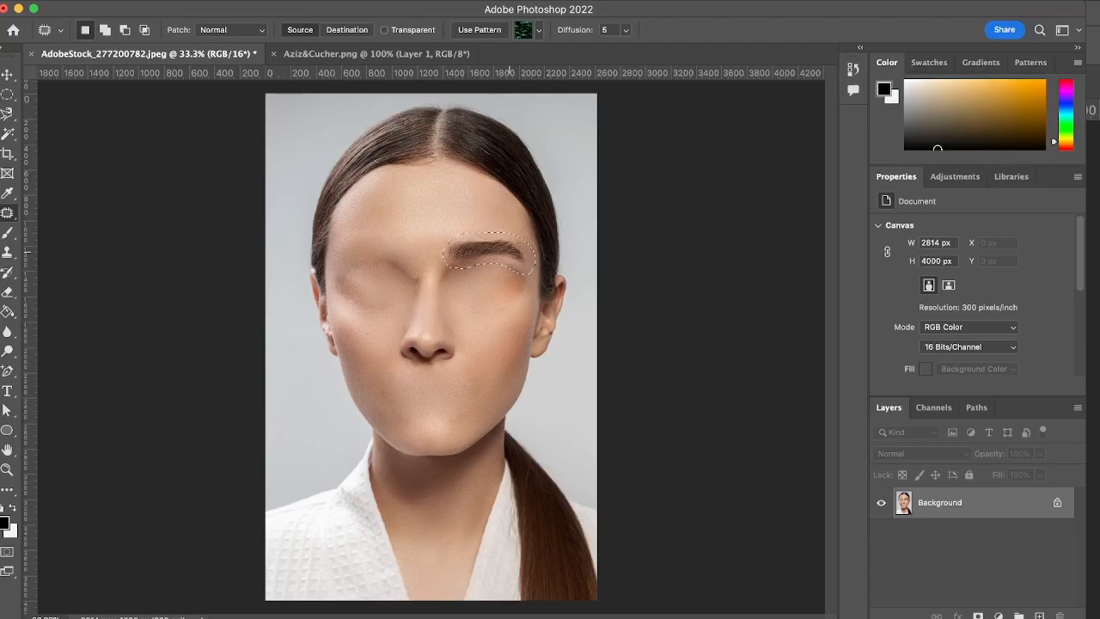
pyautogui.moveTo(505, 253); pyautogui.dragTo(470, 197)
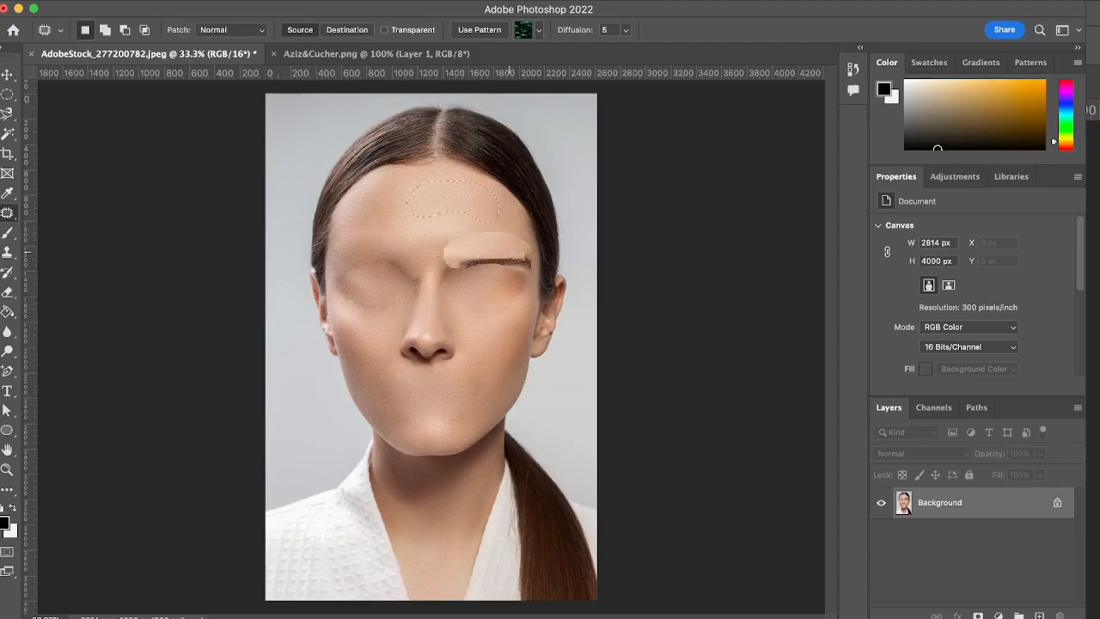
pyautogui.press('super+d')
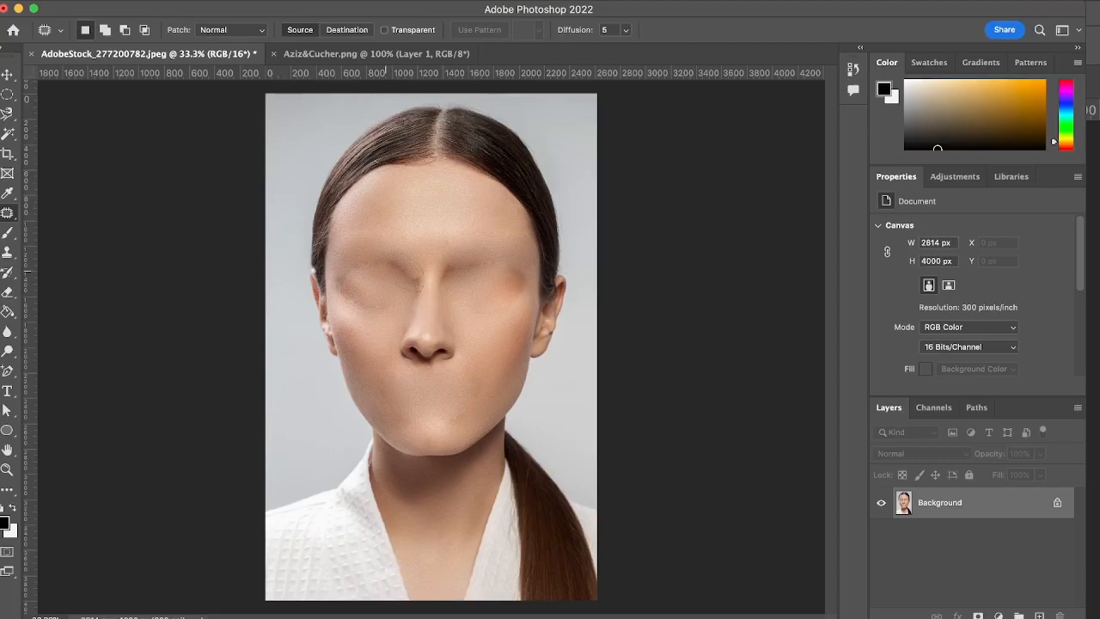
# Step: Patch the uneven skin left in both eye-socket areas with smooth forehead skin
pyautogui.moveTo(385, 272); pyautogui.dragTo(430, 197)
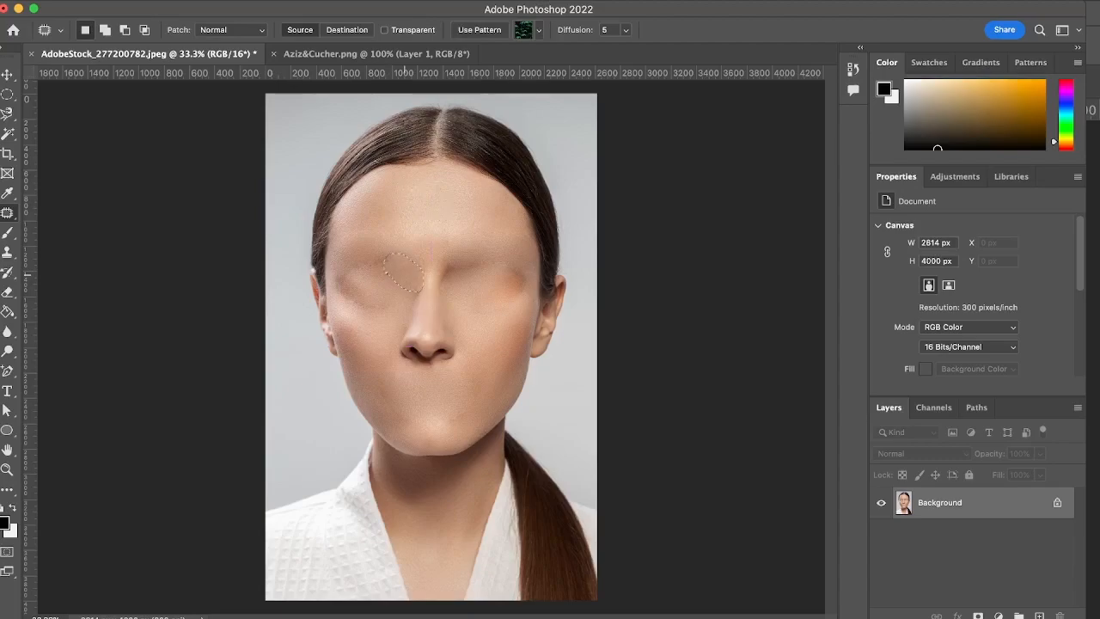
pyautogui.press('super+d')
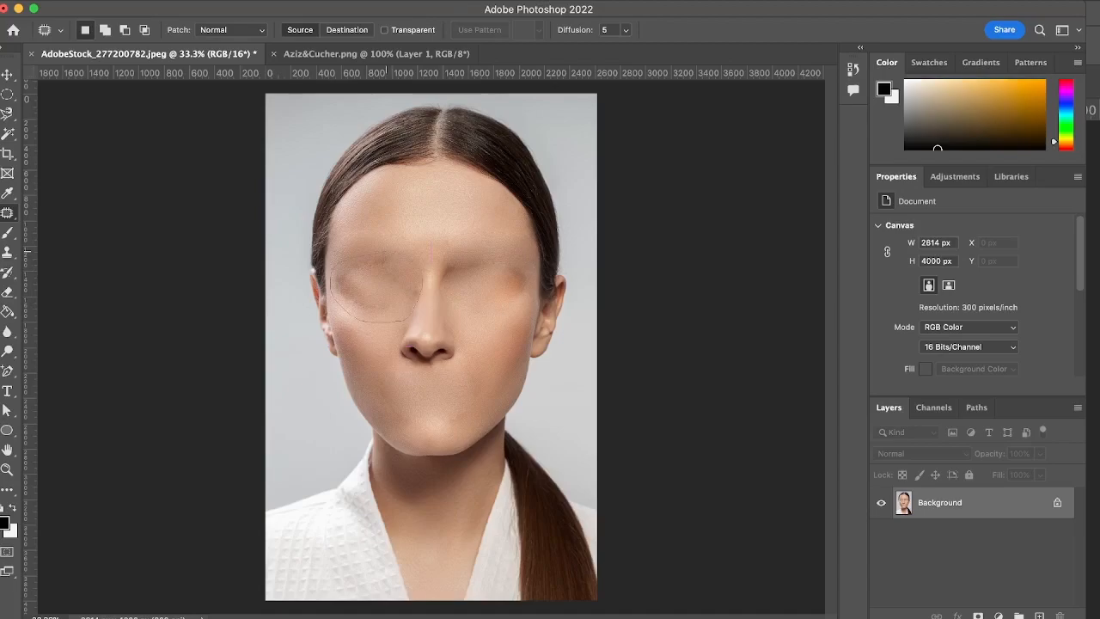
pyautogui.moveTo(398, 249); pyautogui.dragTo(436, 213)
pyautogui.press('super+d')
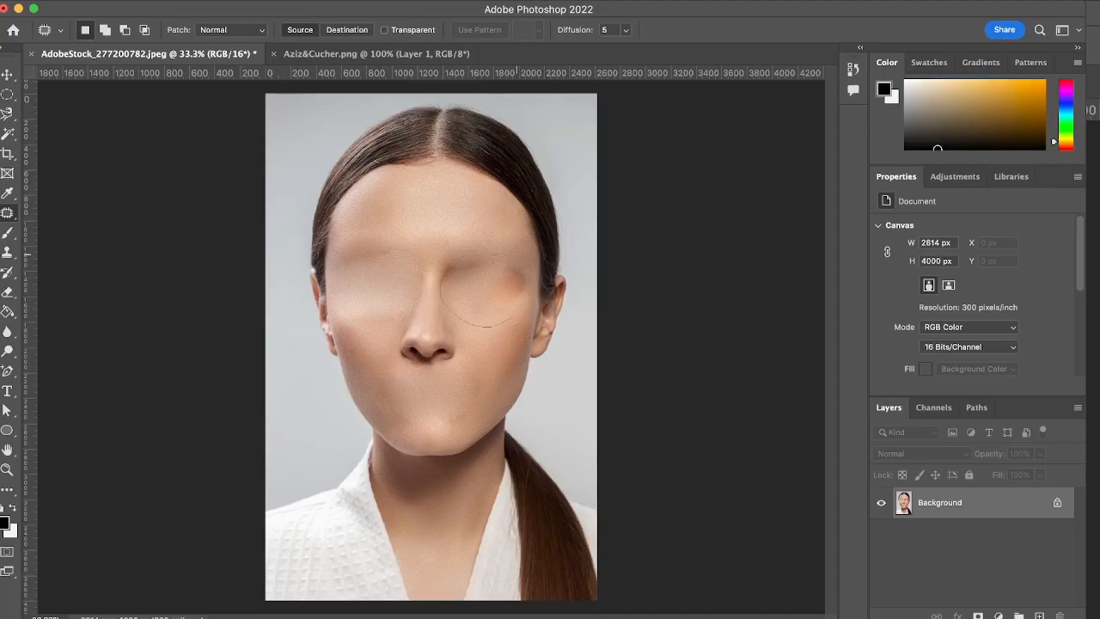
pyautogui.moveTo(523, 312)
pyautogui.mouseDown()
pyautogui.moveTo(530, 274)
pyautogui.moveTo(487, 275)
pyautogui.moveTo(451, 195)
pyautogui.moveTo(445, 204)
pyautogui.mouseUp()
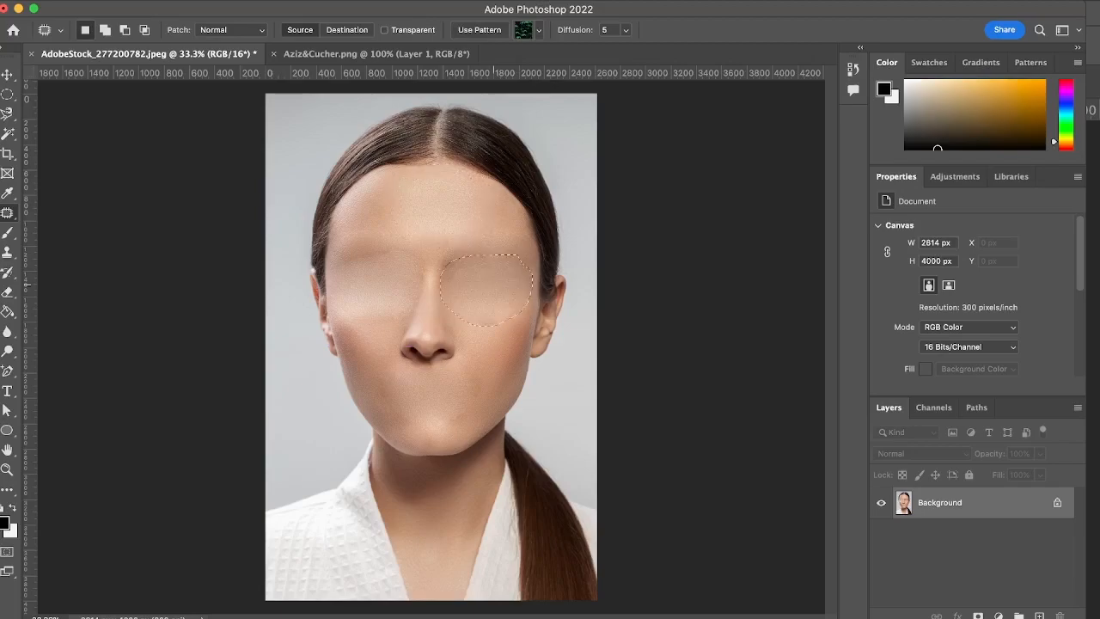
pyautogui.hotkey('ctrl', 'd')
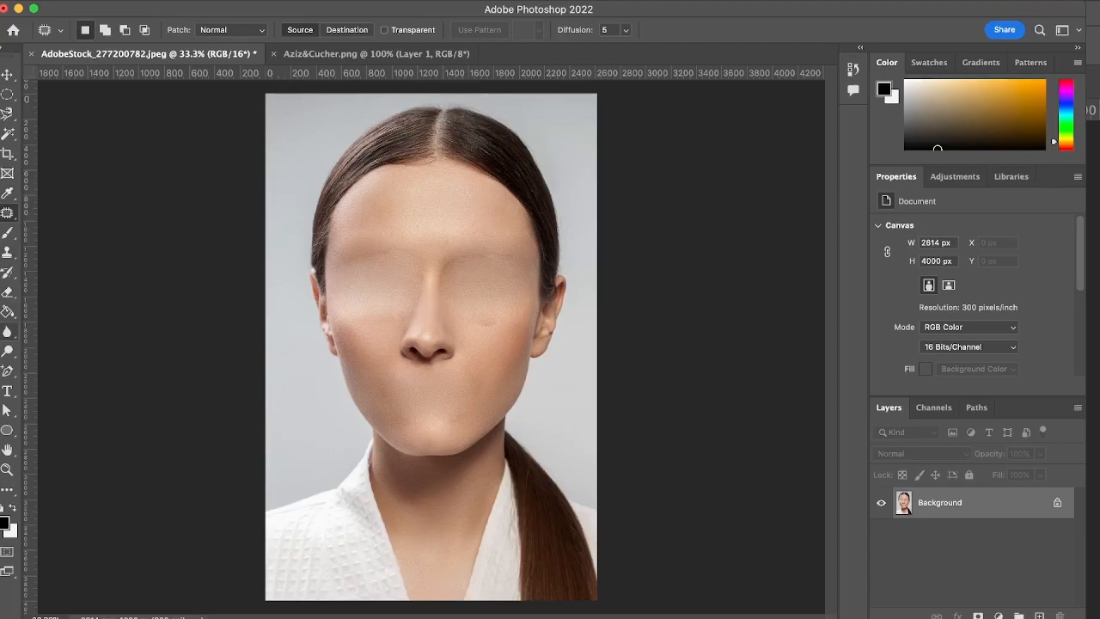
# Step: Use the Clone Stamp with the brush enlarged to 198 to remove the blemish on the right-hand cheek
pyautogui.press('s')
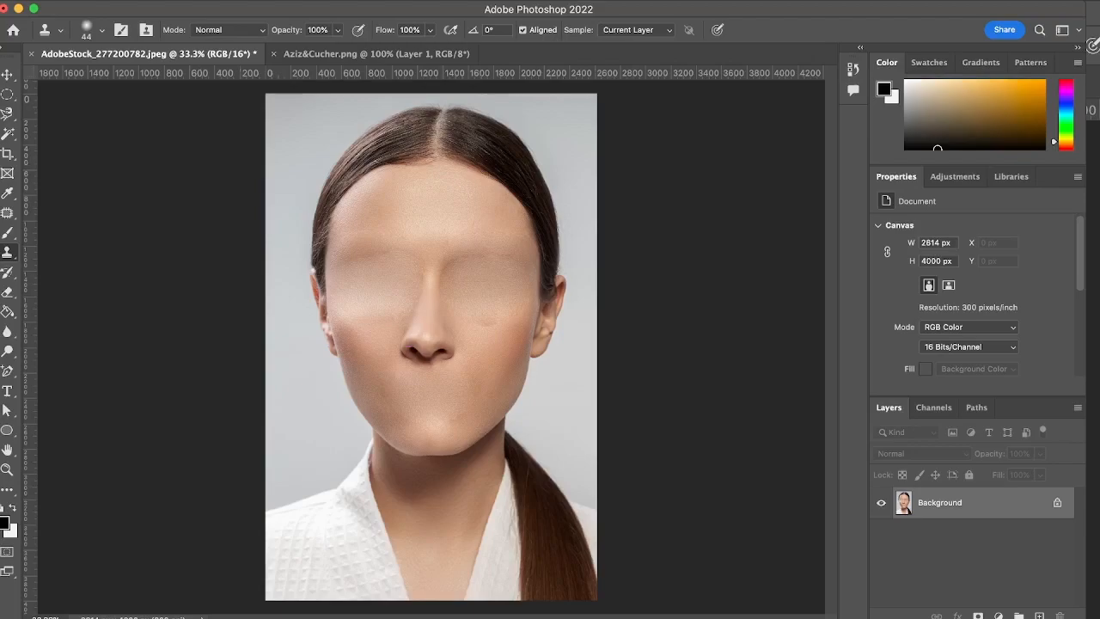
pyautogui.press(']')
pyautogui.press(']')
pyautogui.press(']')
pyautogui.press(']')
pyautogui.press(']')
pyautogui.press(']')
pyautogui.press(']')
pyautogui.press(']')
pyautogui.press(']')
pyautogui.press(']')
pyautogui.press(']')
pyautogui.press('super+equal')
pyautogui.press('super+equal')
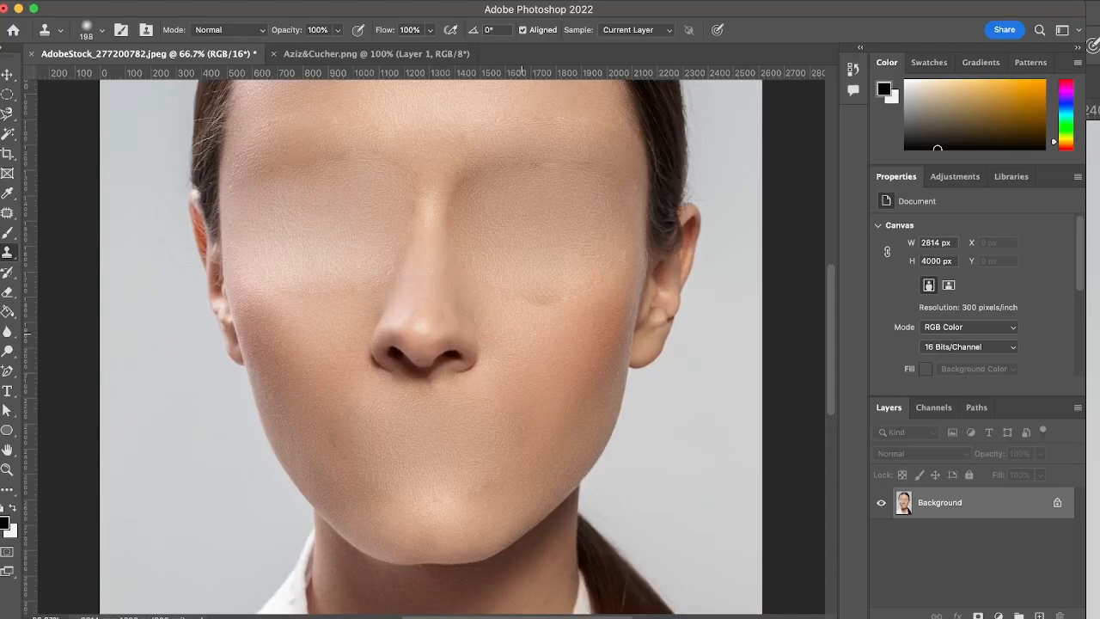
pyautogui.click(541, 299)
pyautogui.press('super+z')
pyautogui.moveTo(495, 150)
pyautogui.mouseDown()
pyautogui.moveTo(598, 136)
pyautogui.moveTo(622, 149)
pyautogui.moveTo(576, 128)
pyautogui.moveTo(512, 124)
pyautogui.moveTo(541, 112)
pyautogui.moveTo(614, 124)
pyautogui.moveTo(637, 165)
pyautogui.mouseUp()
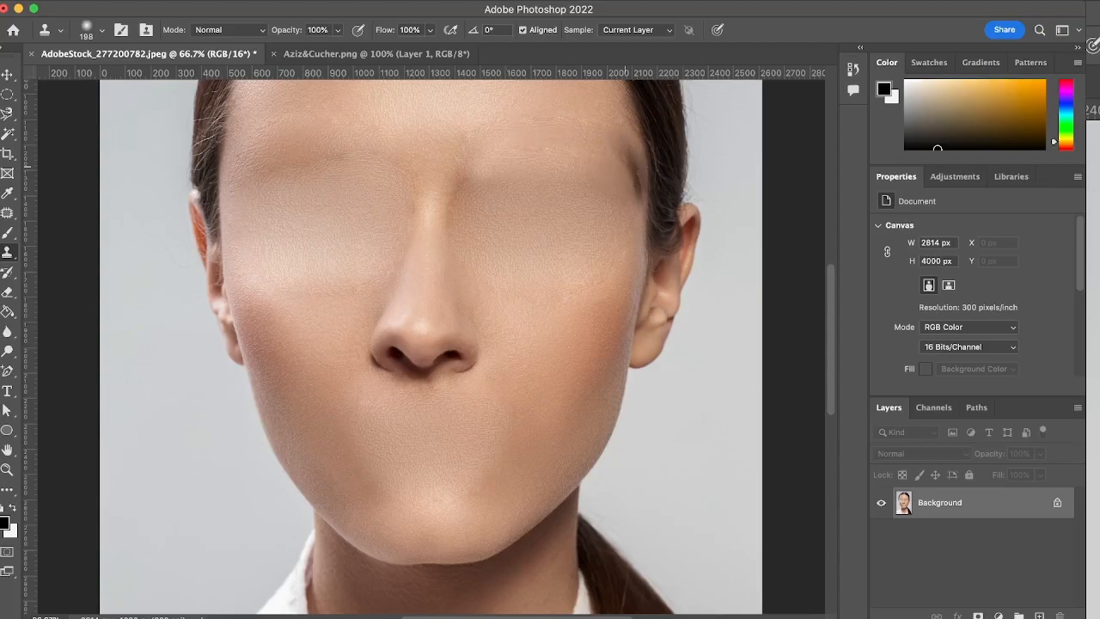
pyautogui.press('super+z')
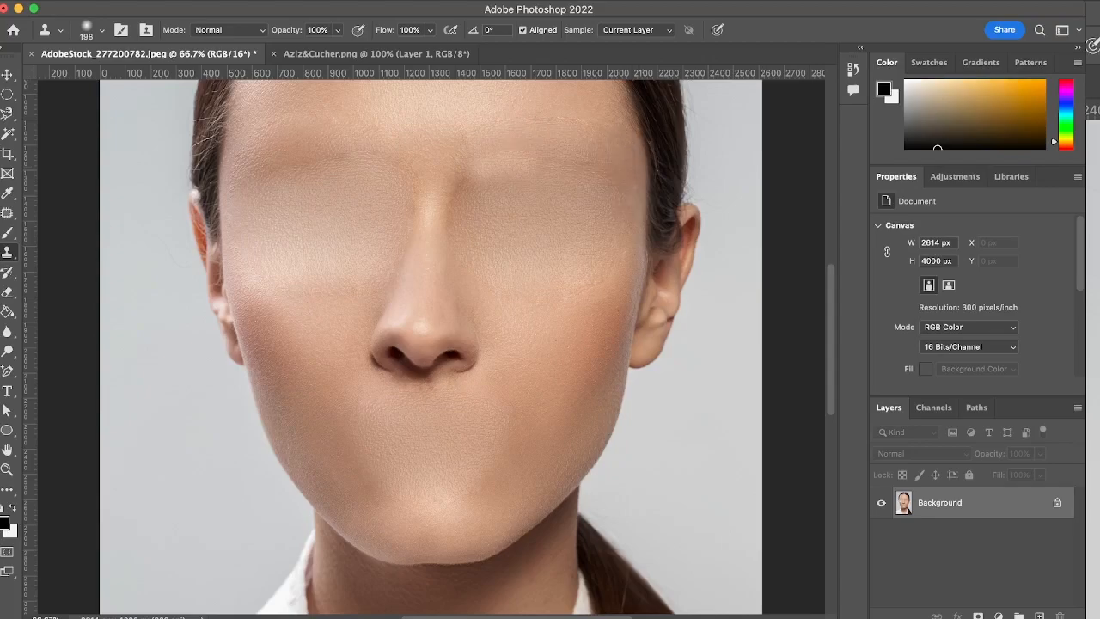
pyautogui.press('z')
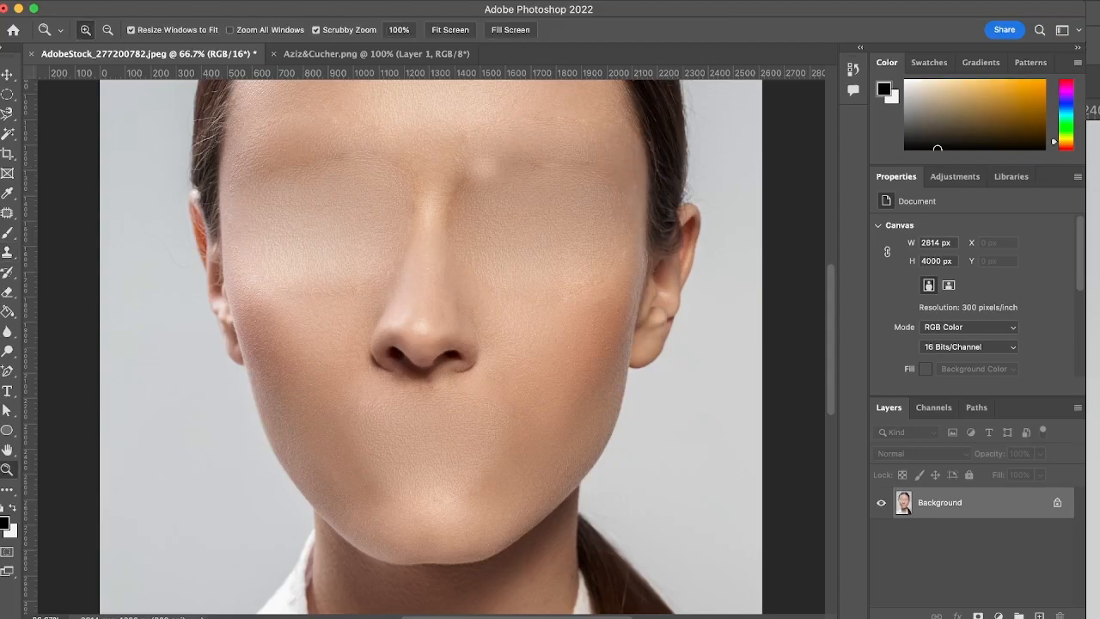
pyautogui.press('super+z')
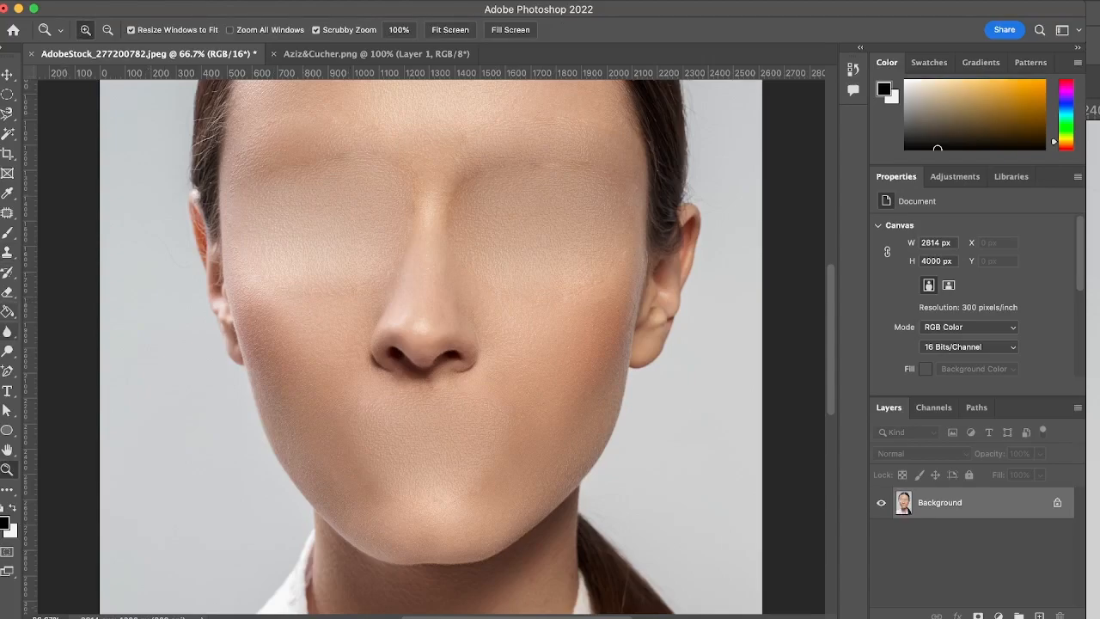
pyautogui.click(7, 252)
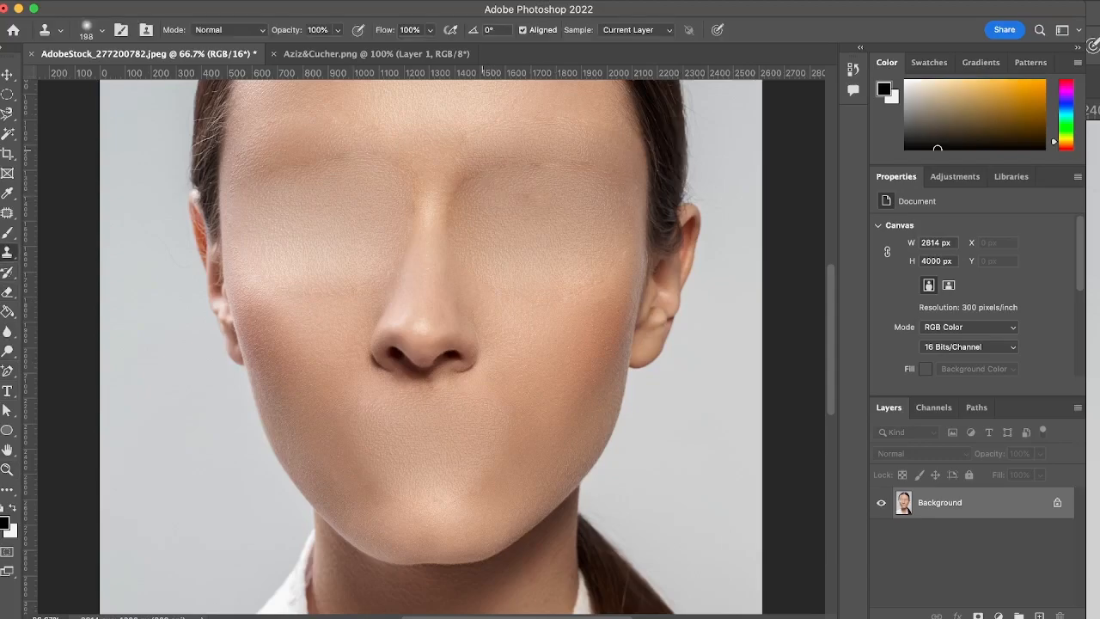
# Step: Clone skin sampled between the brows over the inner part of the right-hand brow crease
pyautogui.moveTo(484, 148); pyautogui.dragTo(469, 154)
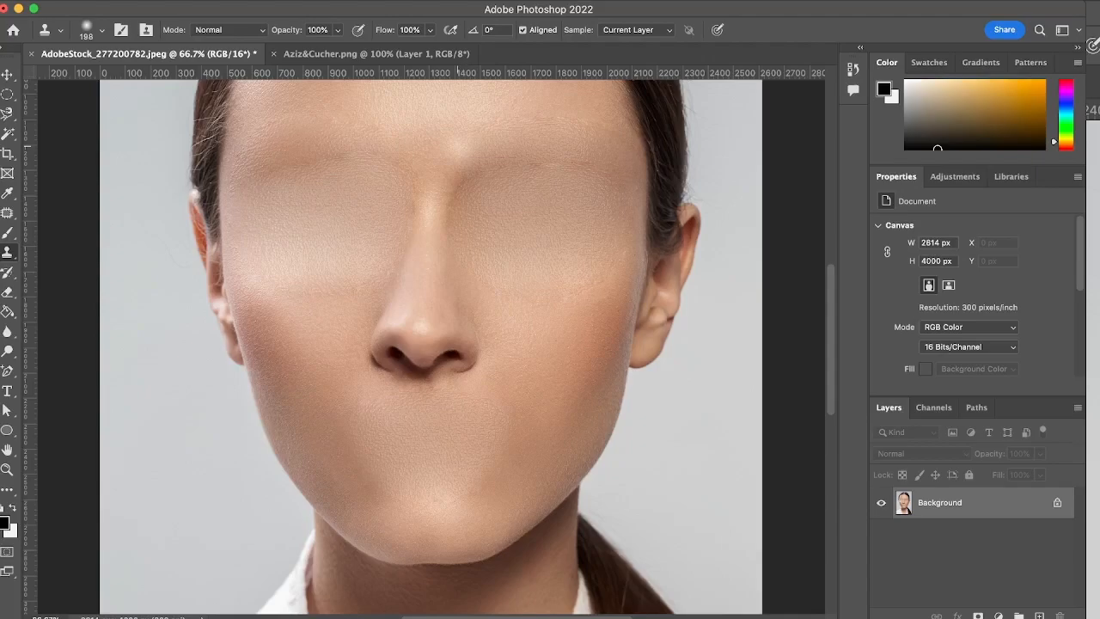
pyautogui.keyDown('alt'); pyautogui.click(458, 147); pyautogui.keyUp('alt')
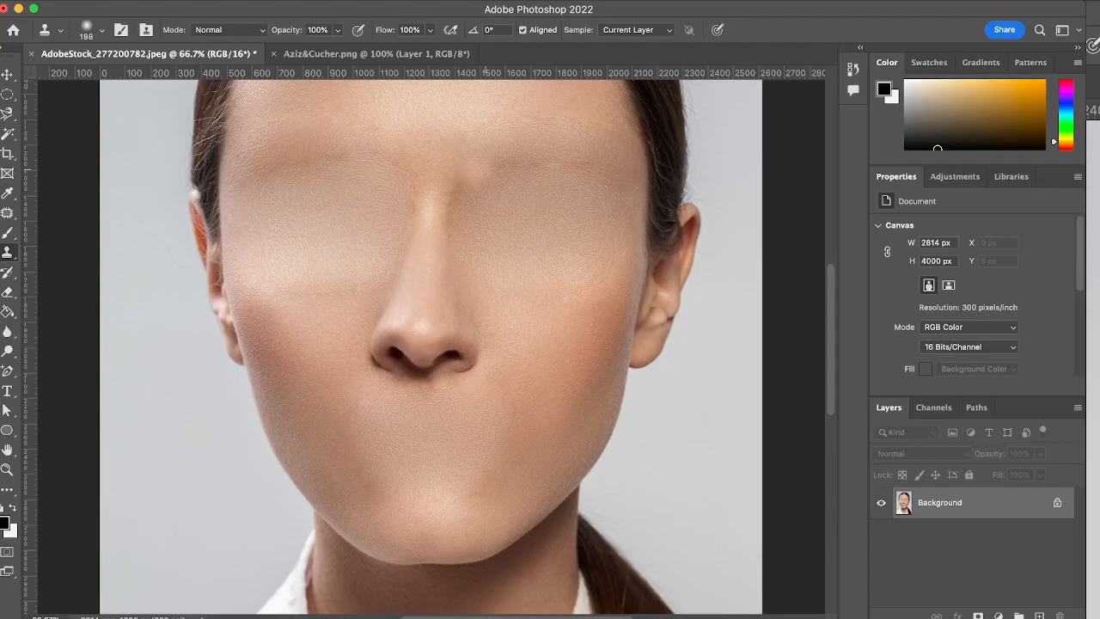
pyautogui.click(495, 164)
pyautogui.moveTo(514, 165)
pyautogui.mouseDown()
pyautogui.moveTo(599, 164)
pyautogui.moveTo(493, 170)
pyautogui.moveTo(578, 182)
pyautogui.mouseUp()
# Step: Clone forehead skin along the left-hand brow crease to soften its hard edge
pyautogui.keyDown('alt'); pyautogui.click(370, 112); pyautogui.keyUp('alt')
pyautogui.click(287, 148)
pyautogui.click(287, 138)
pyautogui.click(312, 152)
pyautogui.click(332, 157)
pyautogui.click(291, 158)
pyautogui.click(282, 162)
pyautogui.click(266, 170)
pyautogui.click(268, 170)
pyautogui.click(249, 165)
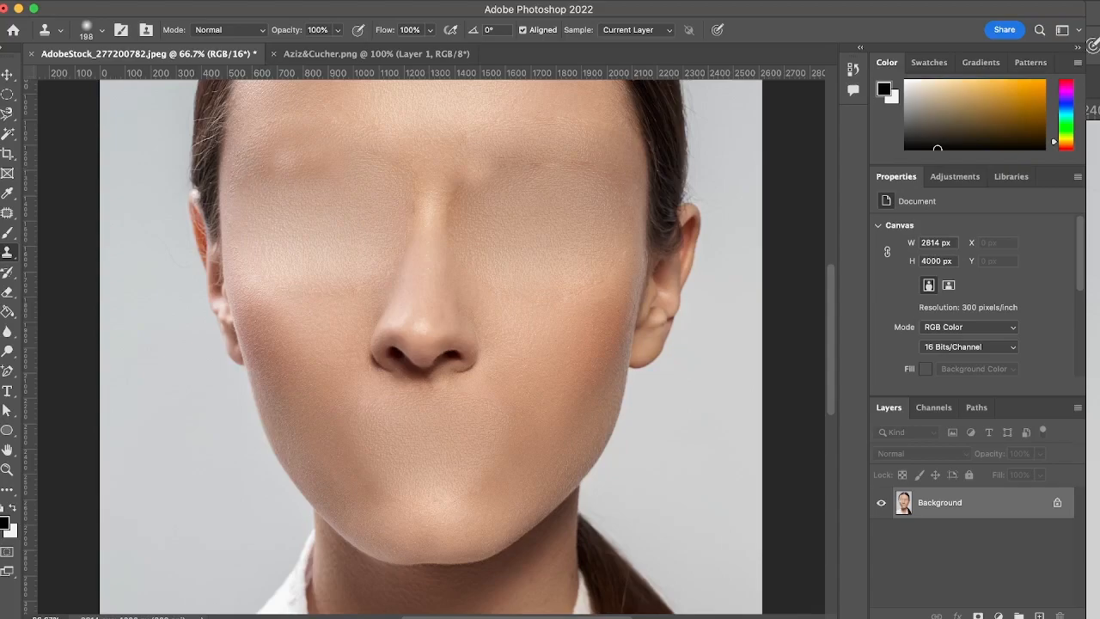
pyautogui.click(287, 159)
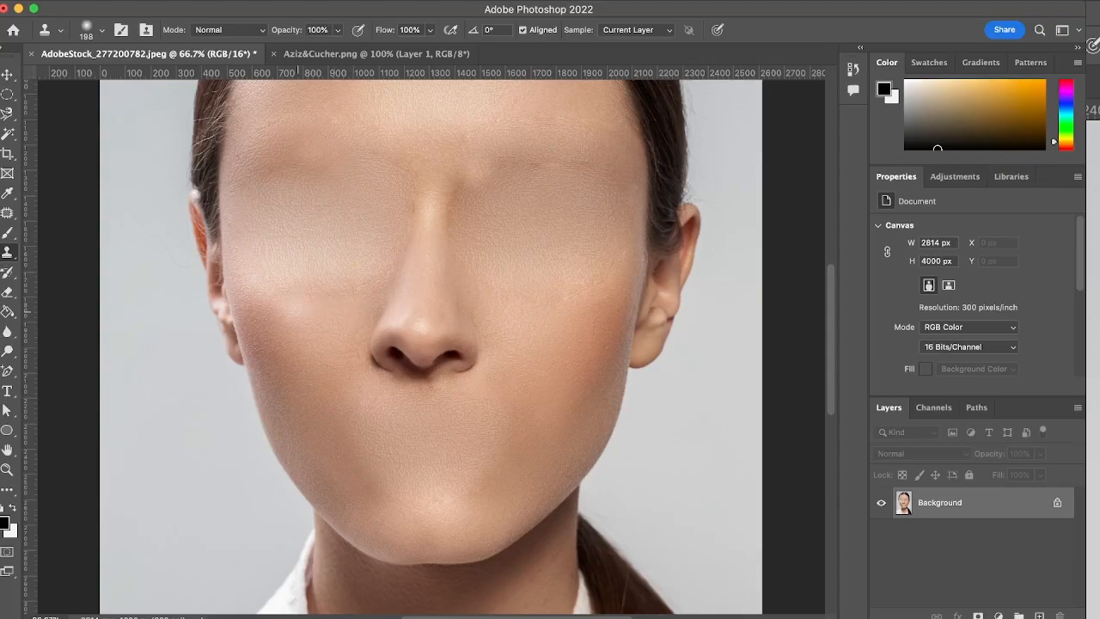
# Step: Patch the inner end of the left-hand brow crease with smooth skin from just below it
pyautogui.press('j')
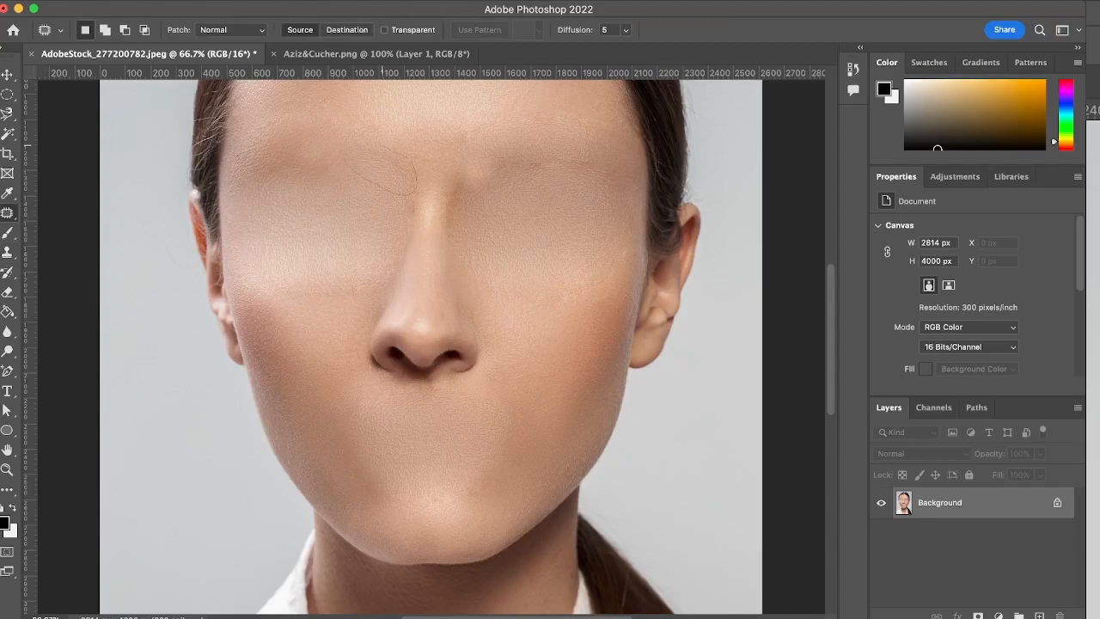
pyautogui.moveTo(382, 145); pyautogui.dragTo(361, 224)
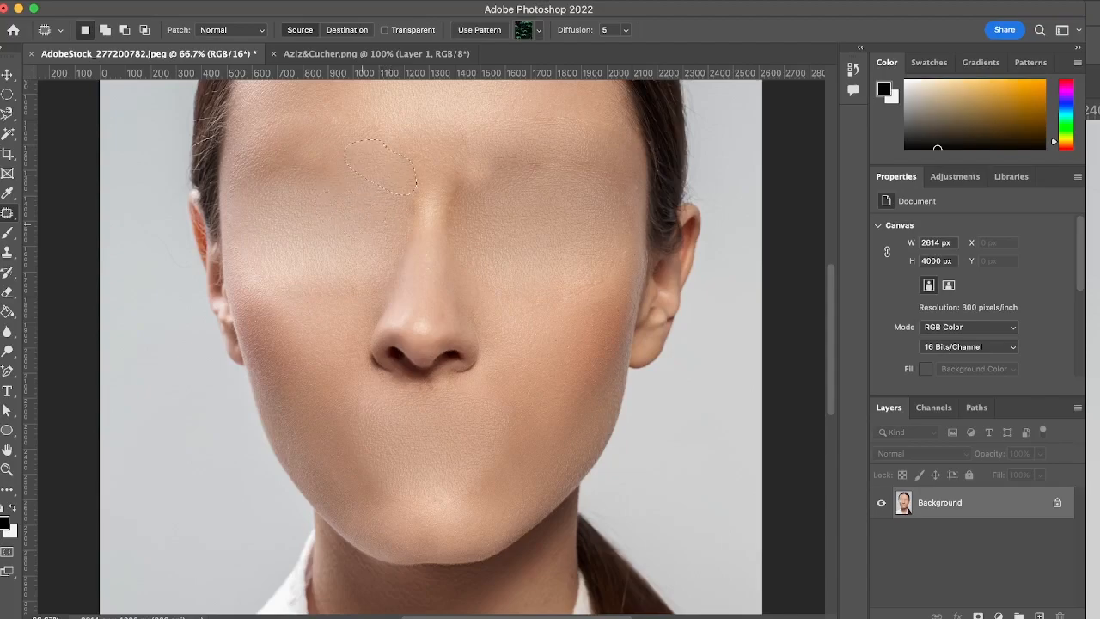
pyautogui.hotkey('ctrl', 'd')
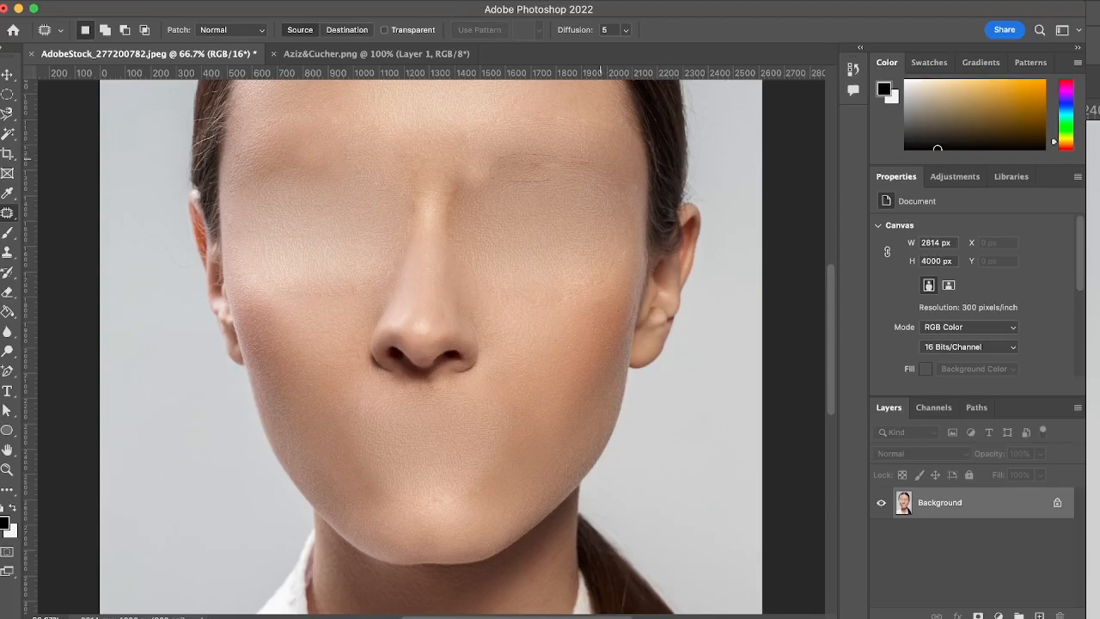
# Step: Patch the right-hand brow crease with skin from just below it, and retouch the inner part of the left-hand brow area
pyautogui.moveTo(600, 159)
pyautogui.mouseDown()
pyautogui.moveTo(567, 158)
pyautogui.moveTo(559, 206)
pyautogui.mouseUp()
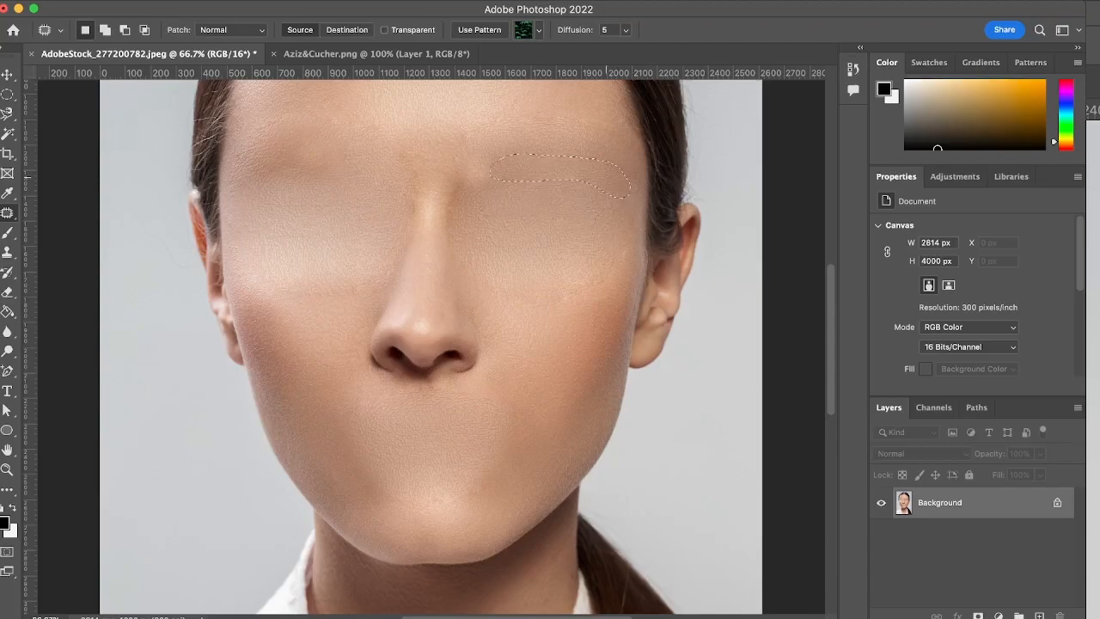
pyautogui.hotkey('ctrl', 'd')
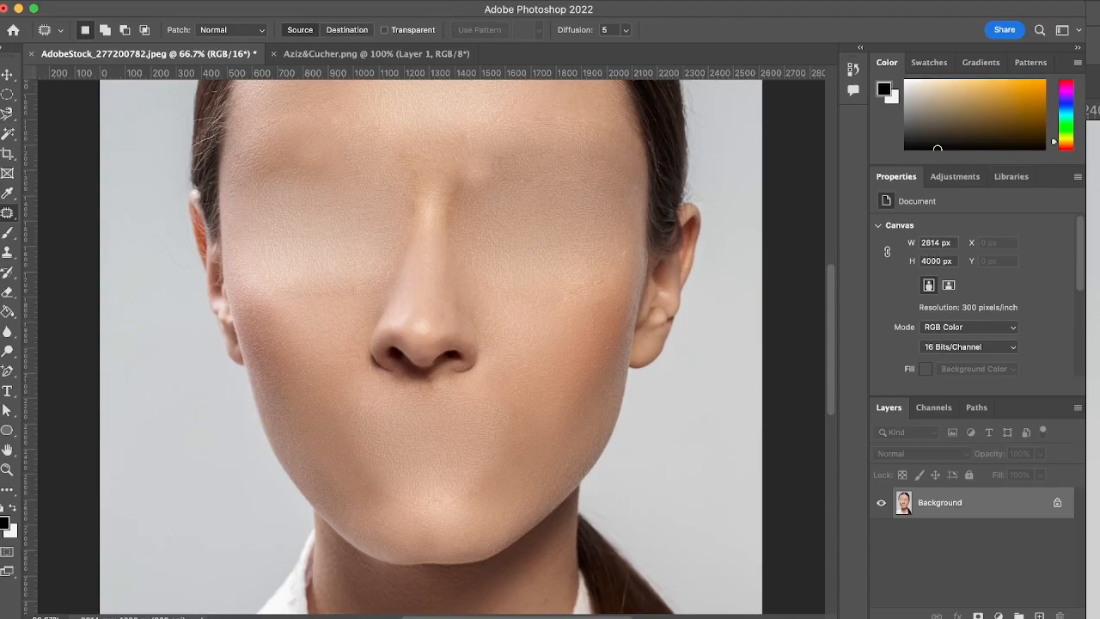
pyautogui.moveTo(337, 126)
pyautogui.mouseDown()
pyautogui.moveTo(361, 182)
pyautogui.moveTo(321, 164)
pyautogui.moveTo(297, 234)
pyautogui.mouseUp()
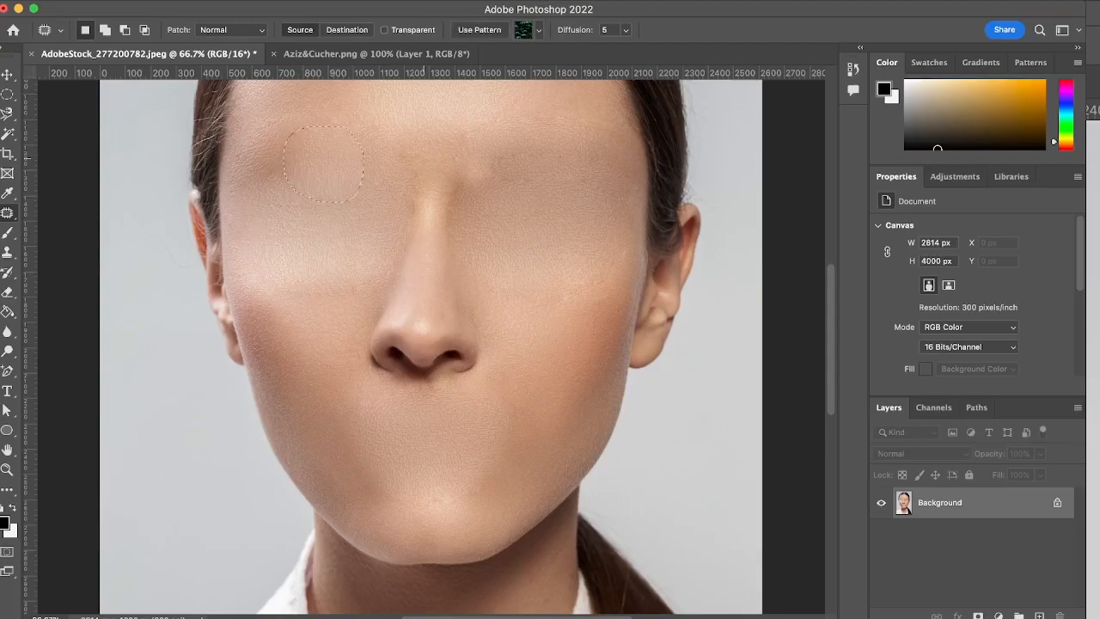
pyautogui.press('super+d')
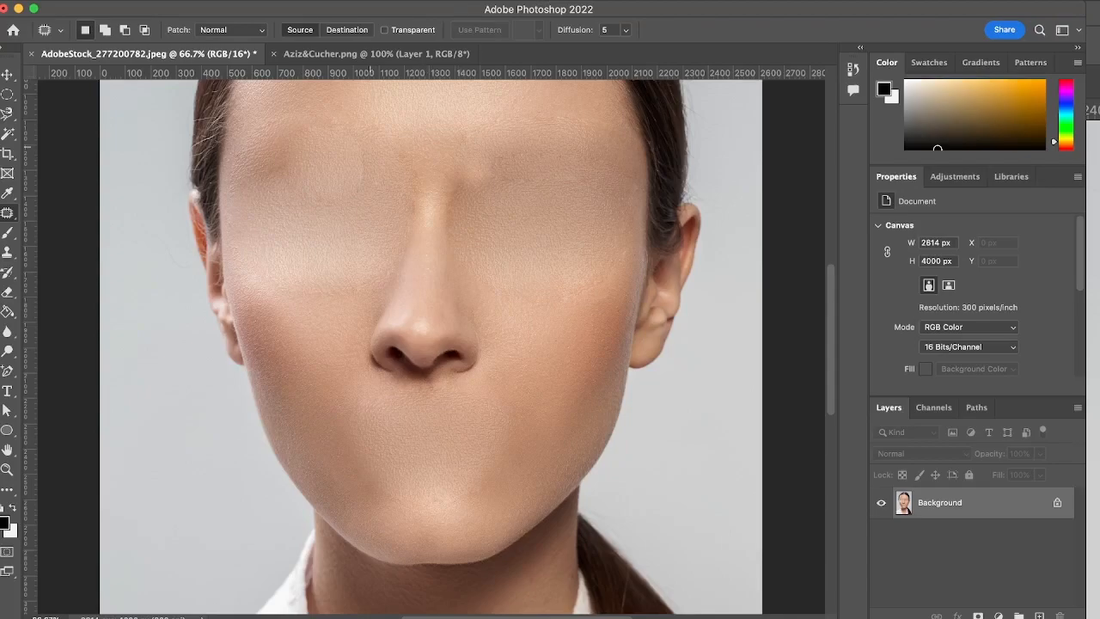
pyautogui.moveTo(353, 156); pyautogui.dragTo(362, 143)
pyautogui.press('super+d')
# Step: Patch the whole left-hand brow area, including its dark spot, with smooth skin from the forehead
pyautogui.press('super+minus')
pyautogui.press('super+minus')
pyautogui.press('super+minus')
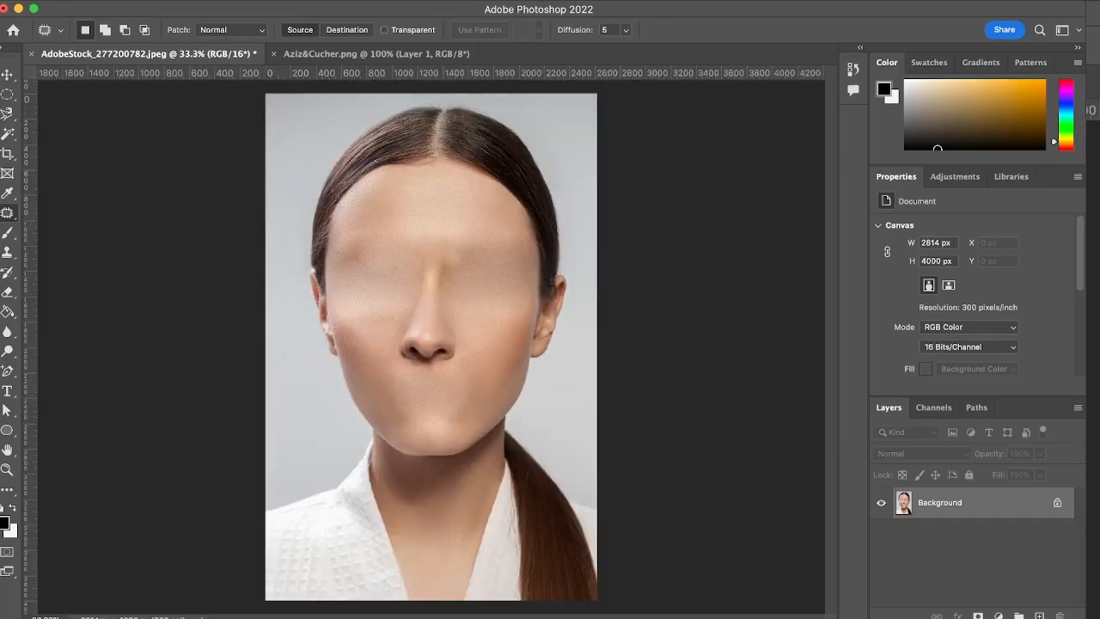
pyautogui.press('super+plus')
pyautogui.press('super+plus')
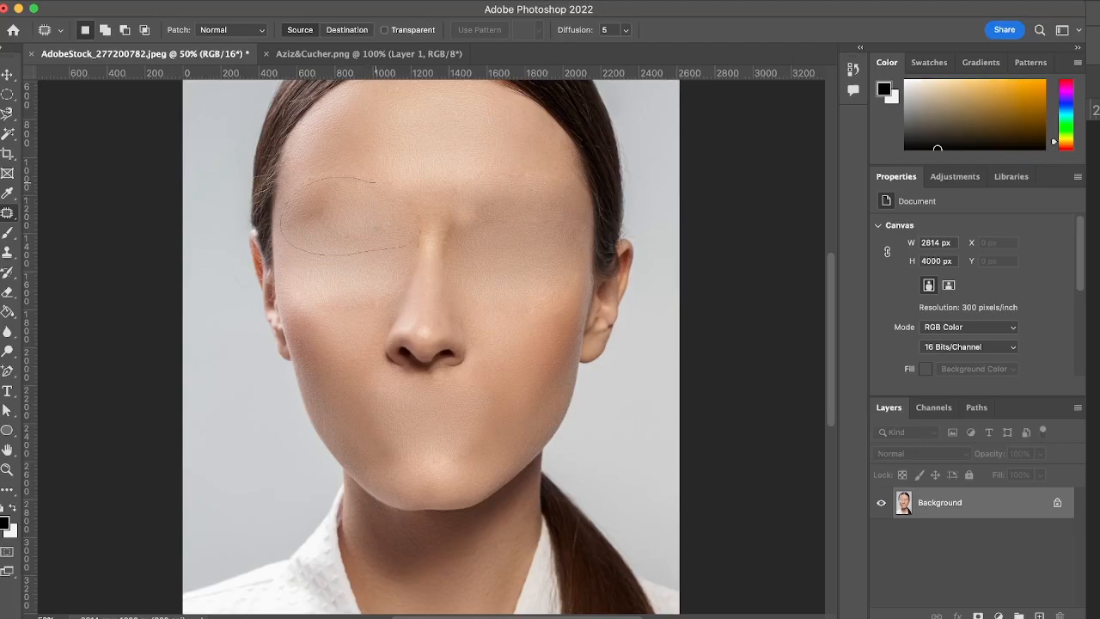
pyautogui.moveTo(376, 182); pyautogui.dragTo(370, 182)
pyautogui.moveTo(362, 223); pyautogui.dragTo(422, 133)
pyautogui.press('super+d')
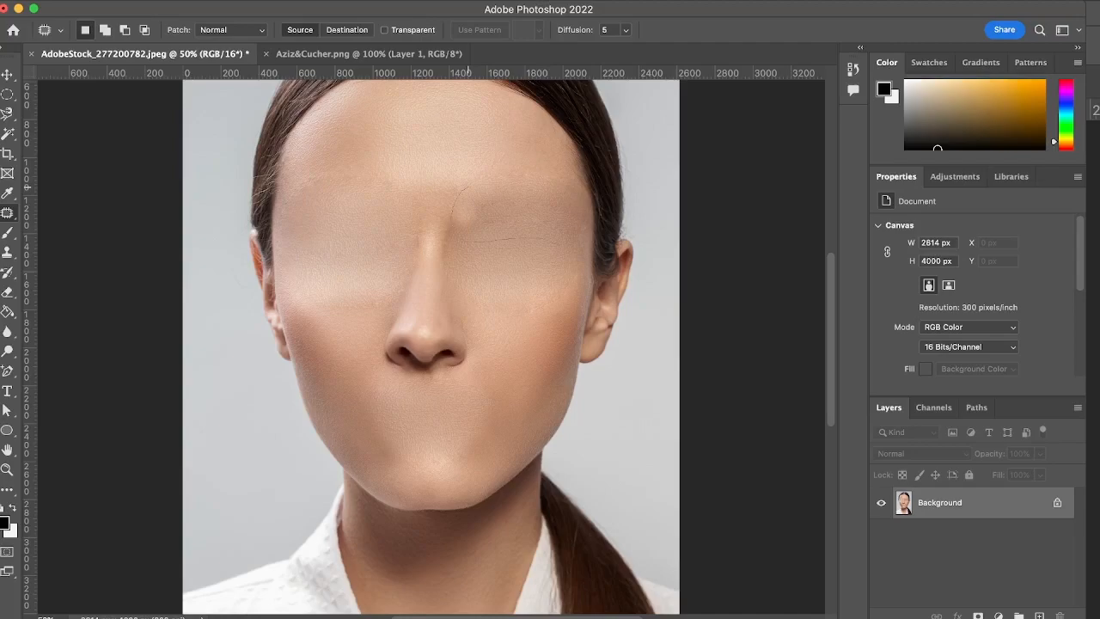
# Step: Patch the whole right-hand brow area with forehead skin, and switch to the Aziz&Cucher.png reference to compare
pyautogui.moveTo(468, 187)
pyautogui.mouseDown()
pyautogui.moveTo(461, 146)
pyautogui.moveTo(439, 125)
pyautogui.mouseUp()
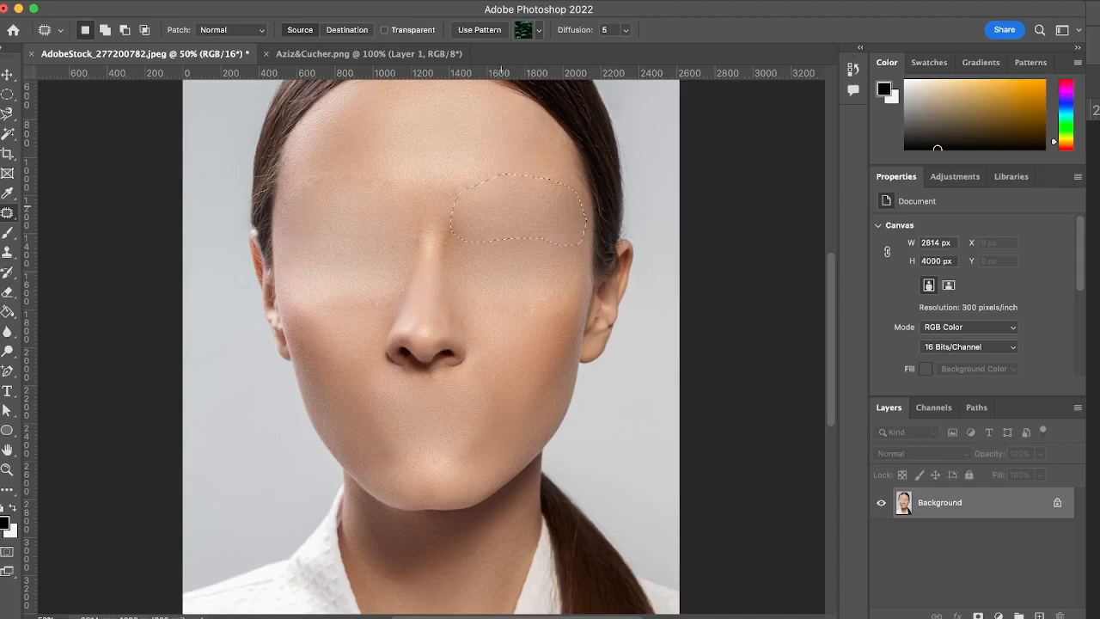
pyautogui.press('super+d')
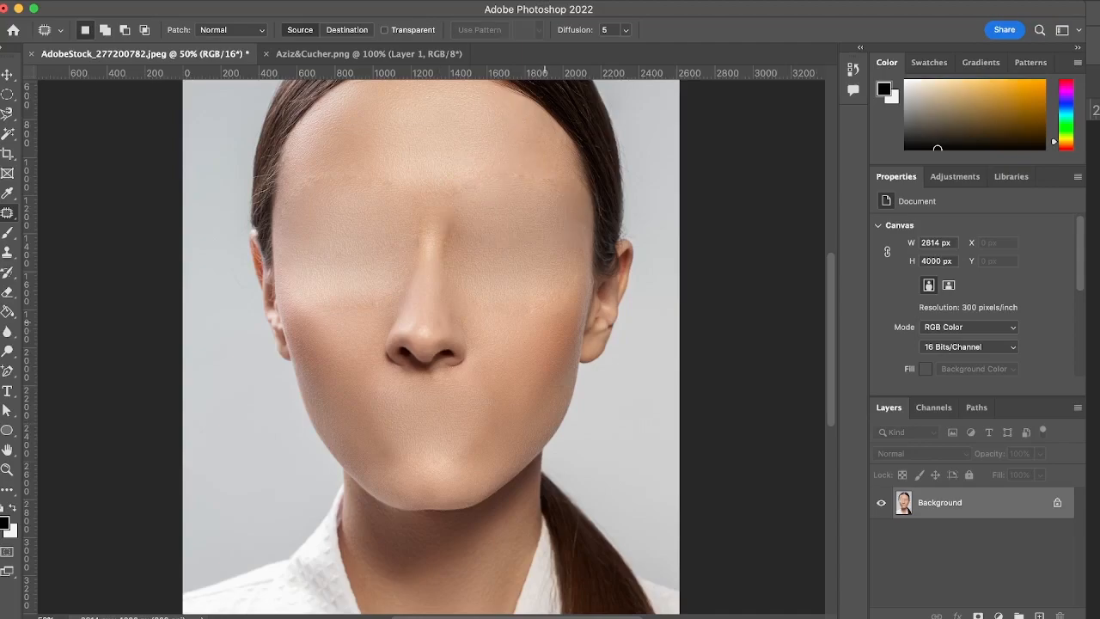
pyautogui.press('super+minus')
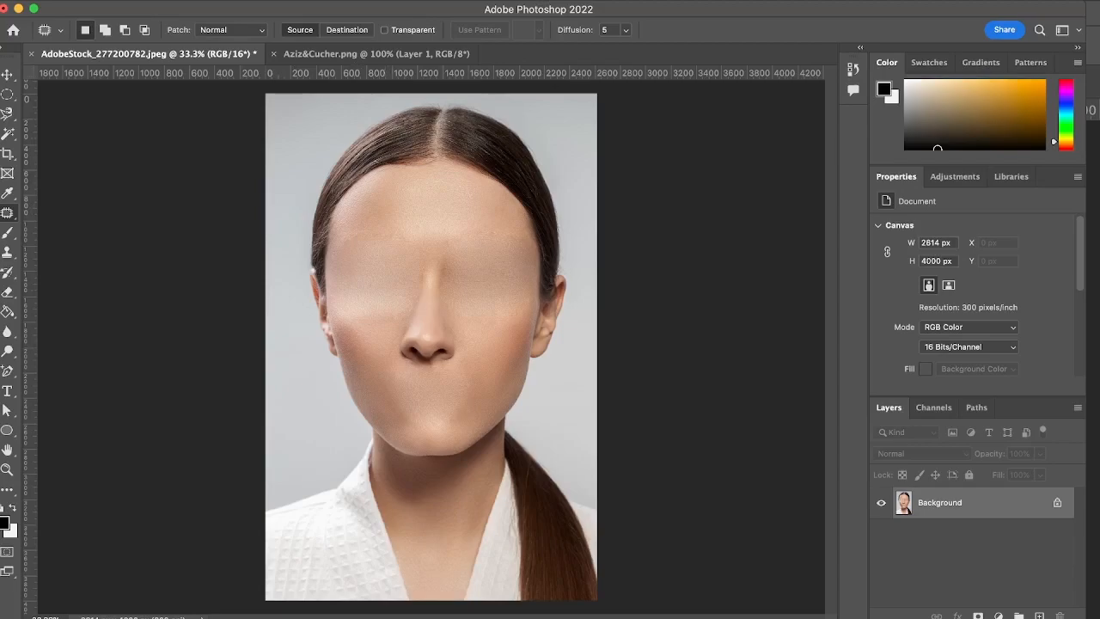
pyautogui.click(376, 53)
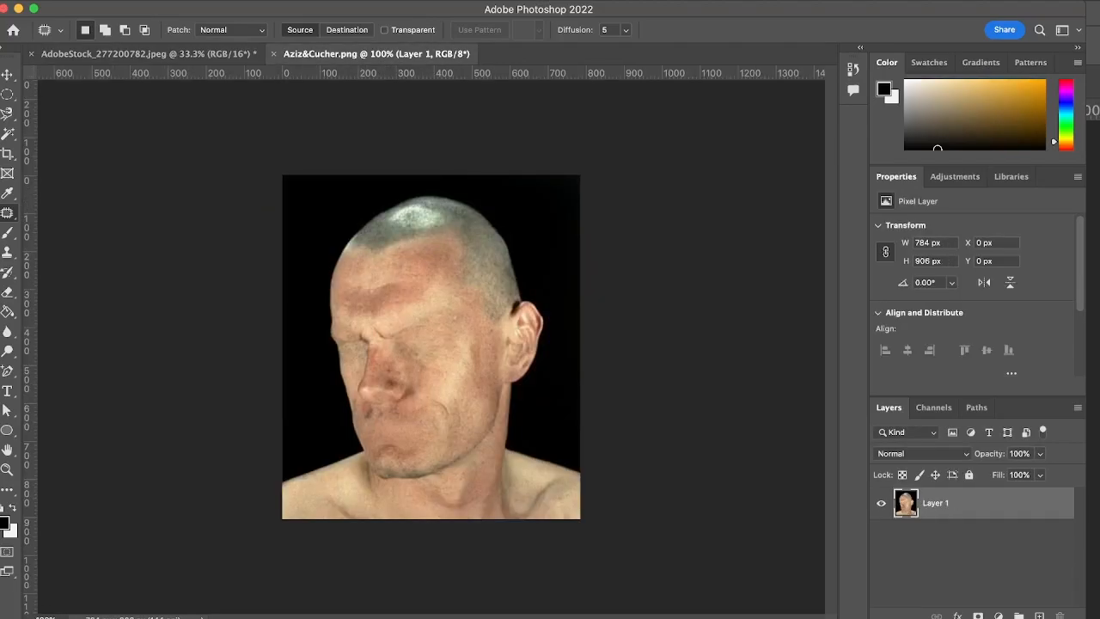